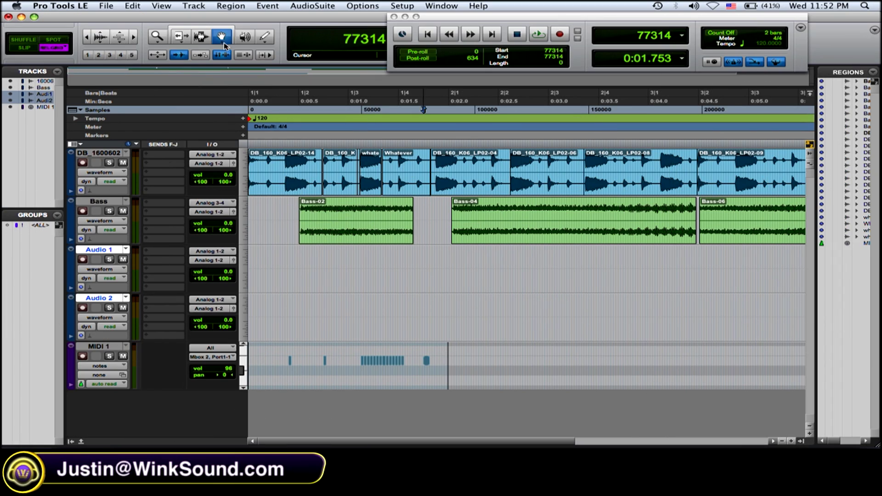
Switch the Grabber to Time mode and drag the Whatever region toward Audio 1 and back
left_click(222, 44)
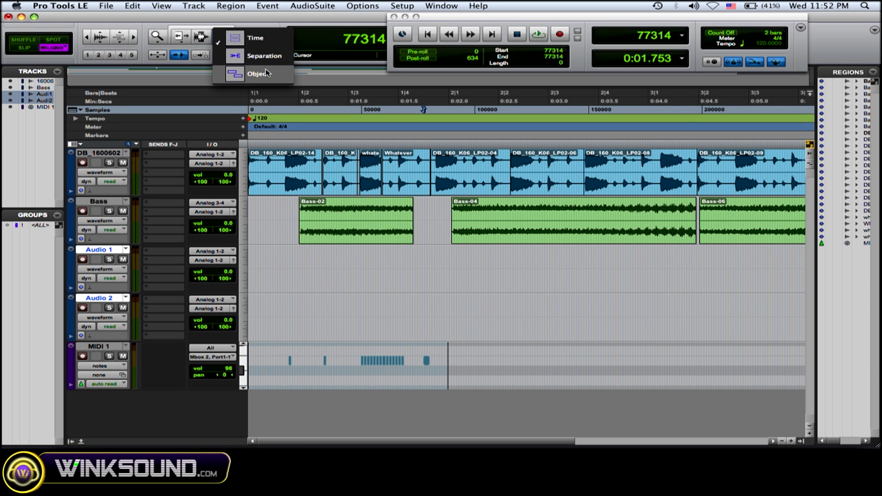
left_click(269, 44)
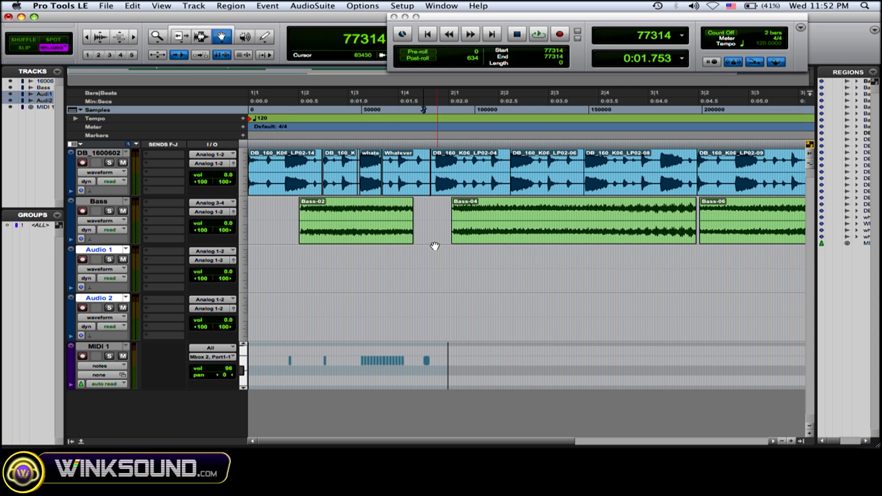
left_click(416, 170)
left_click_drag(420, 244, 406, 163)
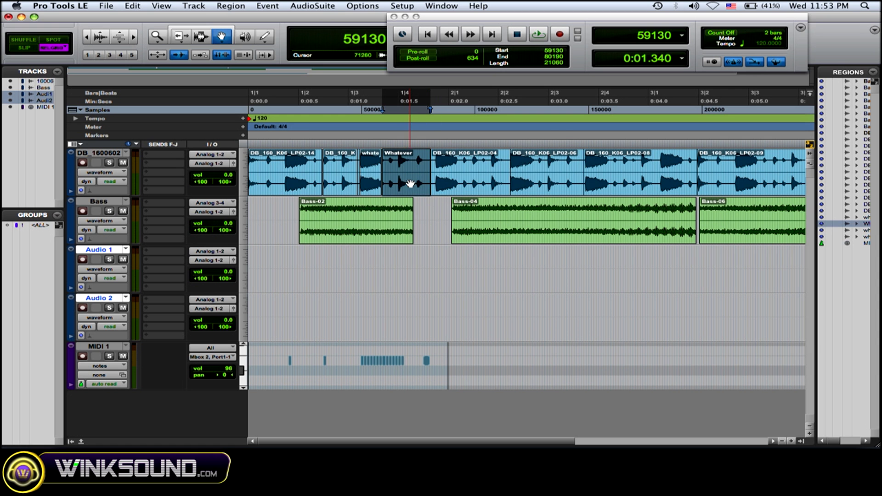
Rename the Whatever region to 'Rename', then widen and restore the Regions list to check it
double_click(410, 184)
key("BackSpace")
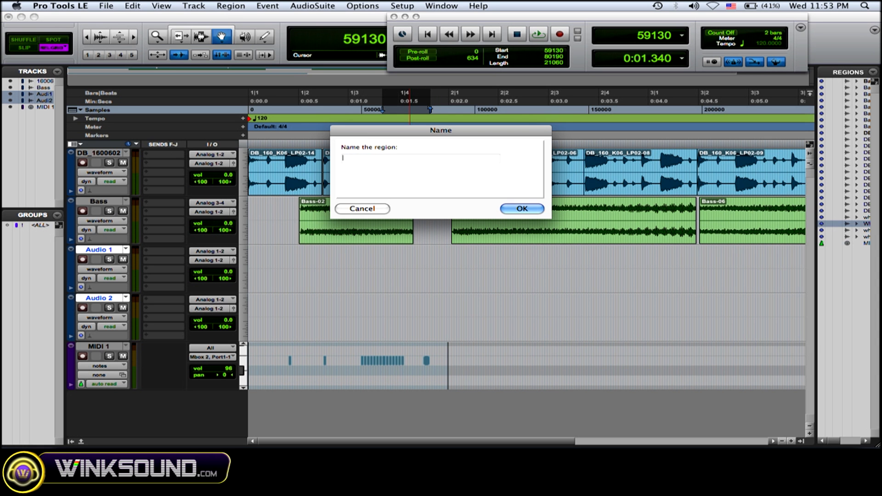
type("Rename")
key("Return")
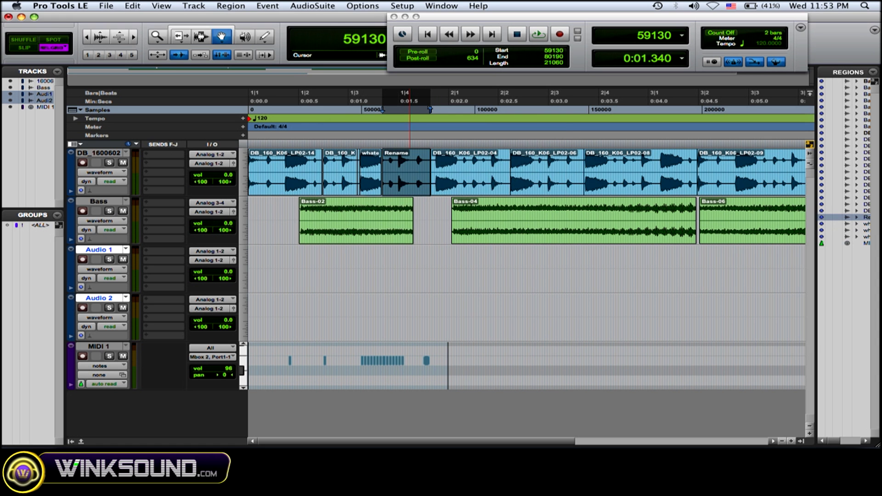
left_click_drag(816, 272, 751, 271)
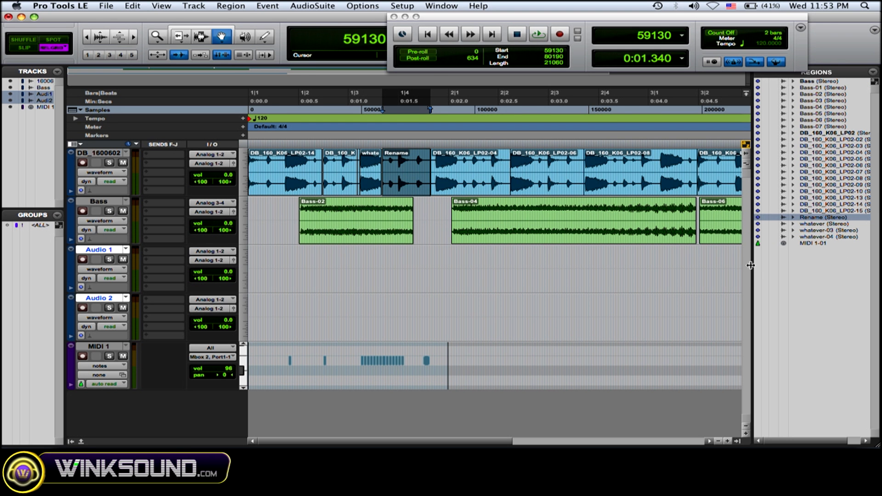
left_click_drag(751, 266, 816, 265)
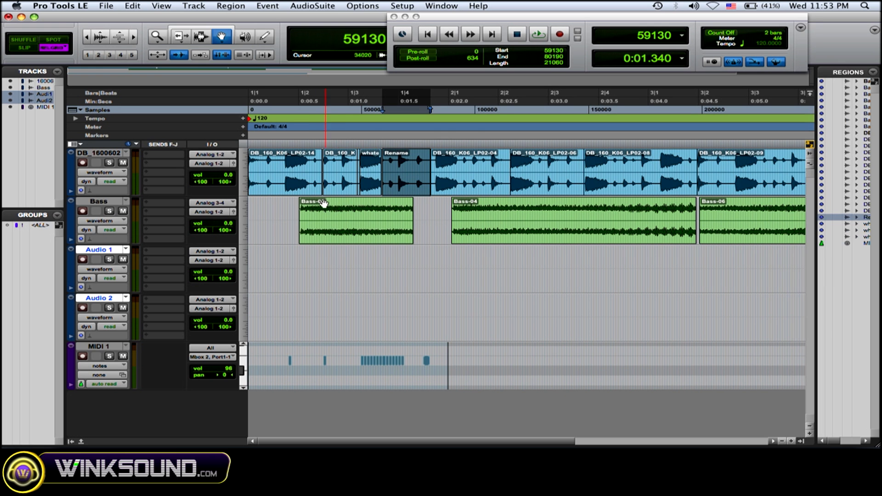
Move the MIDI note later, then select through Bass-04, delete the regions and undo
left_click_drag(426, 361, 473, 370)
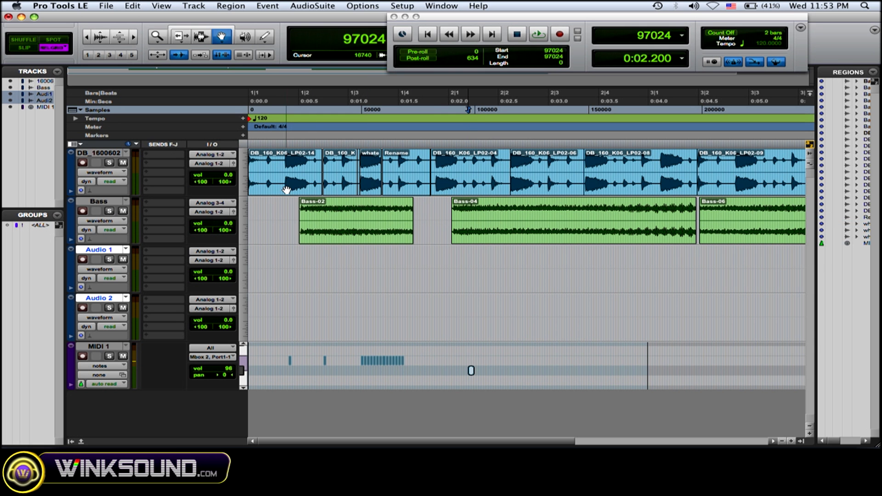
key("shift+Return")
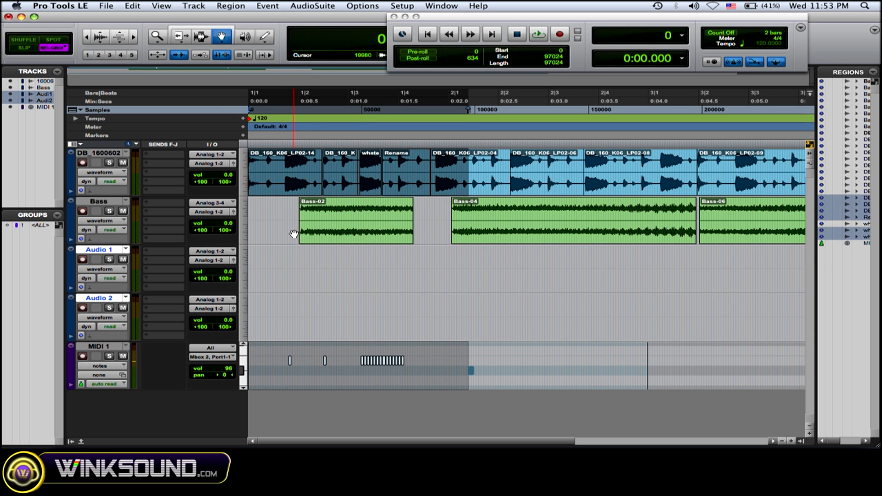
left_click(356, 230, "shift")
left_click(526, 220, "shift")
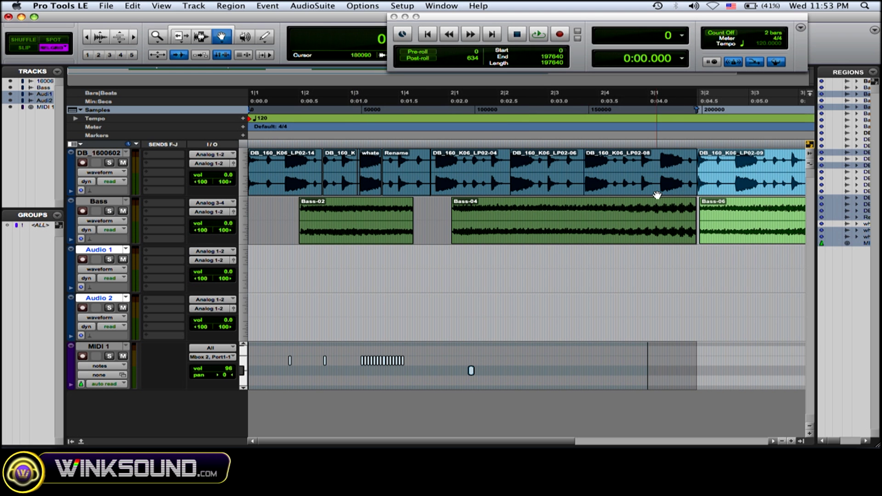
key("Delete")
key("super+z")
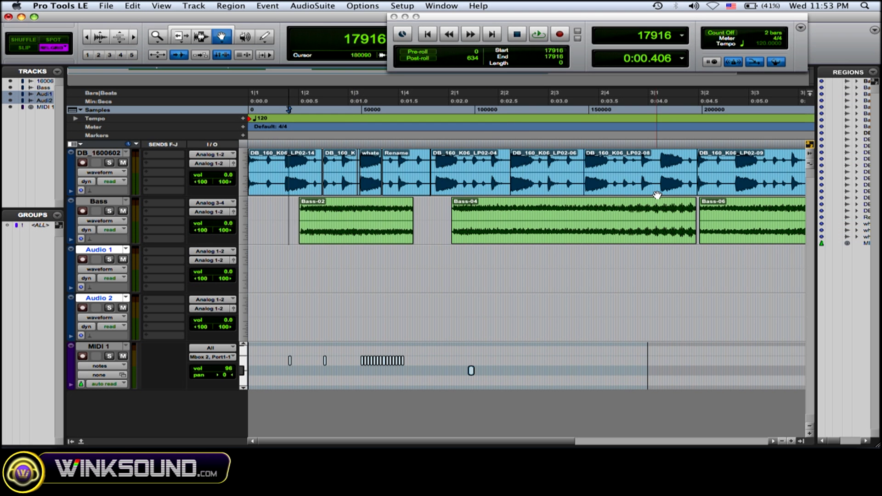
Select DB_1600602 regions through LP02-08 plus Bass-02 and Bass-04, and copy them onto Audio 1 and 2
left_click(281, 179)
left_click(511, 183, "shift")
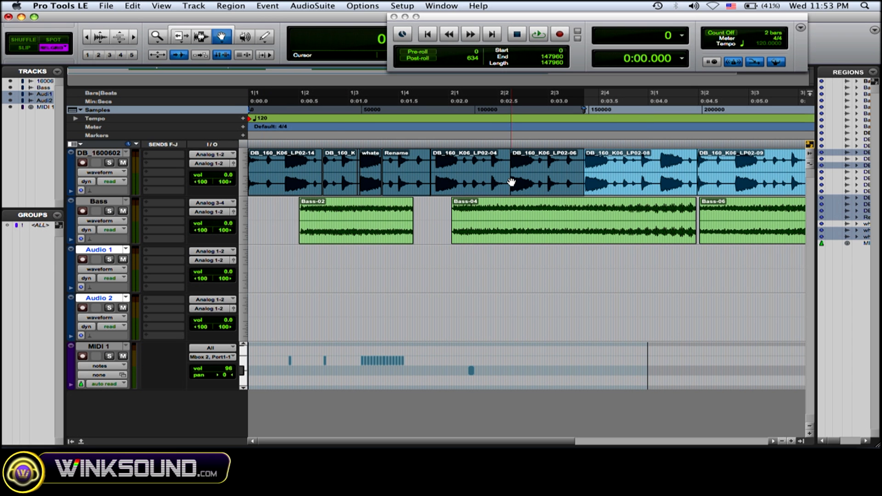
left_click(523, 218, "shift")
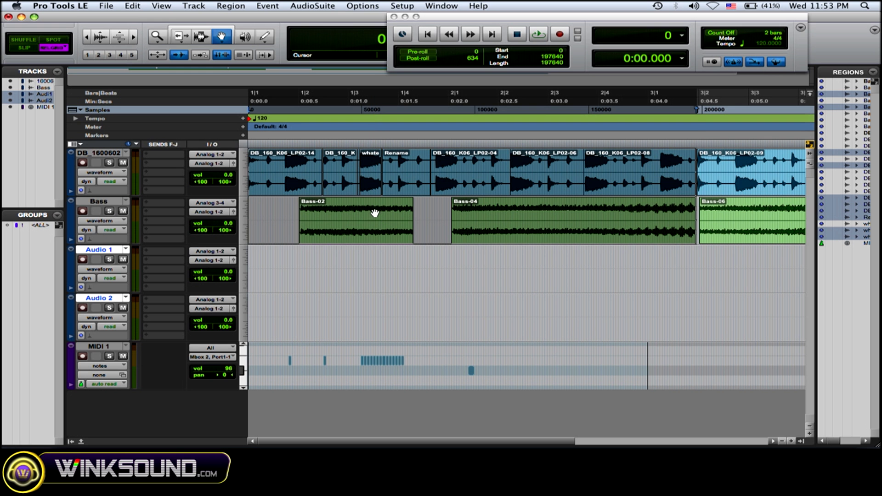
left_click_drag(375, 213, 365, 304)
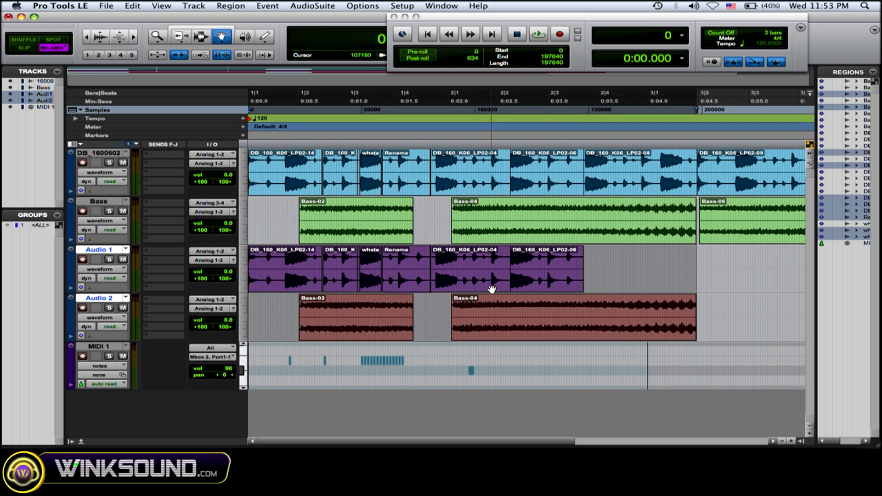
key("super+z")
left_click(381, 262)
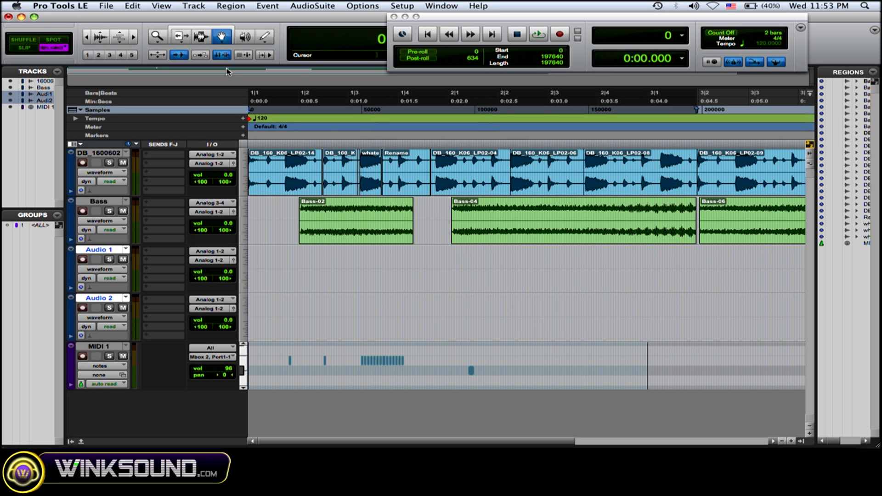
Select a short time range on the DB_1600602 track with the Selector tool
left_click(222, 44)
left_click(248, 35)
left_click(203, 37)
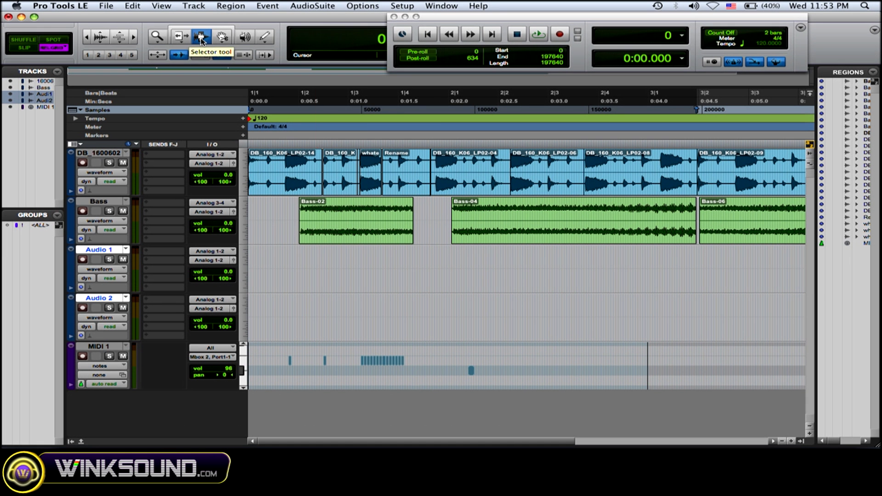
left_click_drag(430, 173, 397, 173)
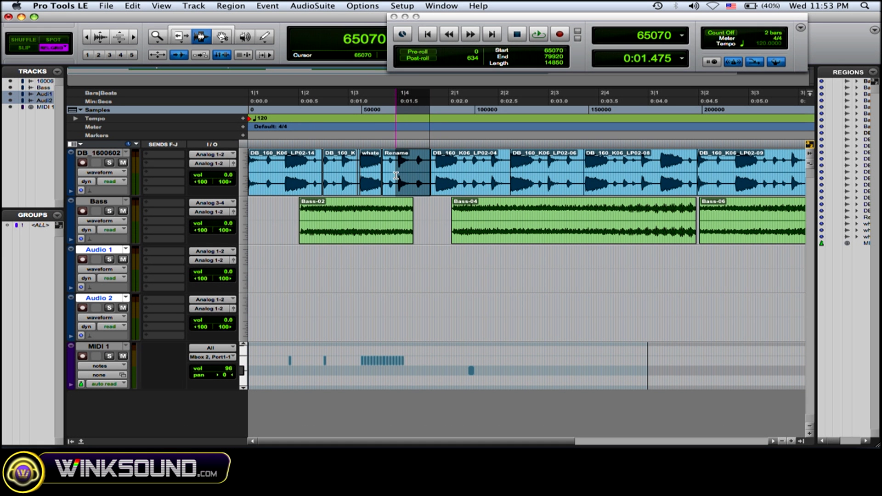
Set the Grabber to Separation mode and drag the Rename region onto Audio 1 as Rename-0
left_click(223, 38)
left_click(223, 38)
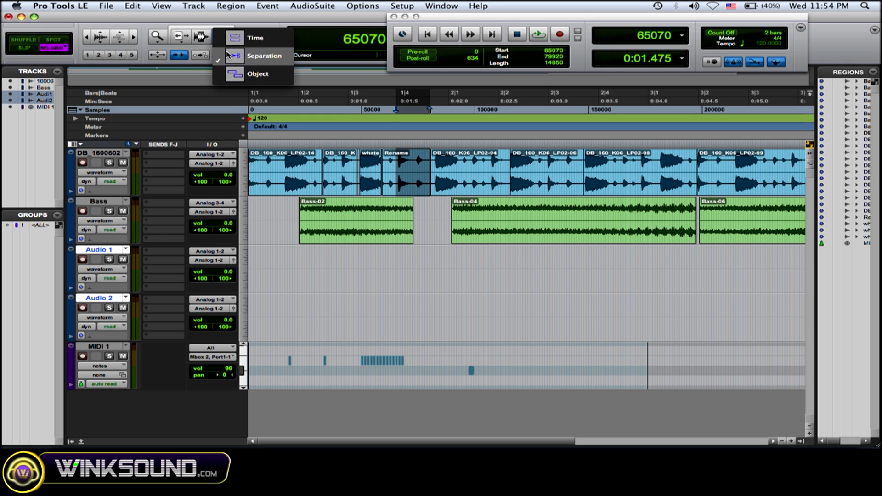
left_click(229, 55)
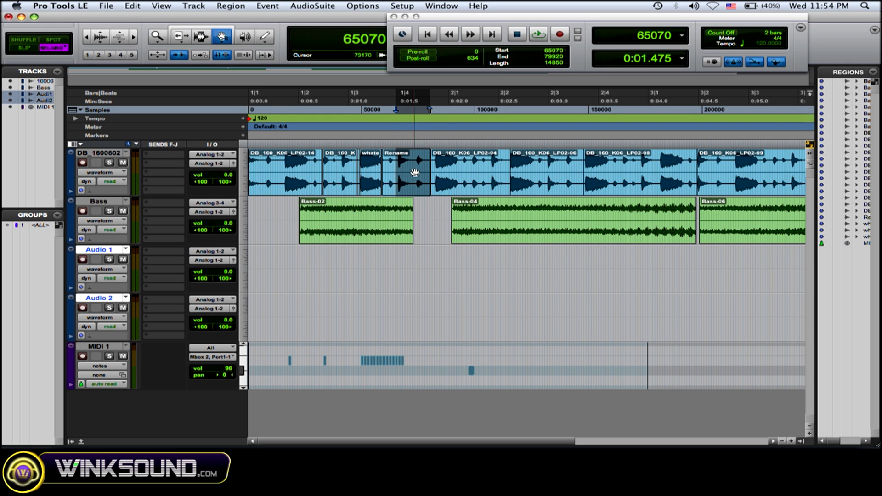
left_click_drag(415, 169, 446, 281)
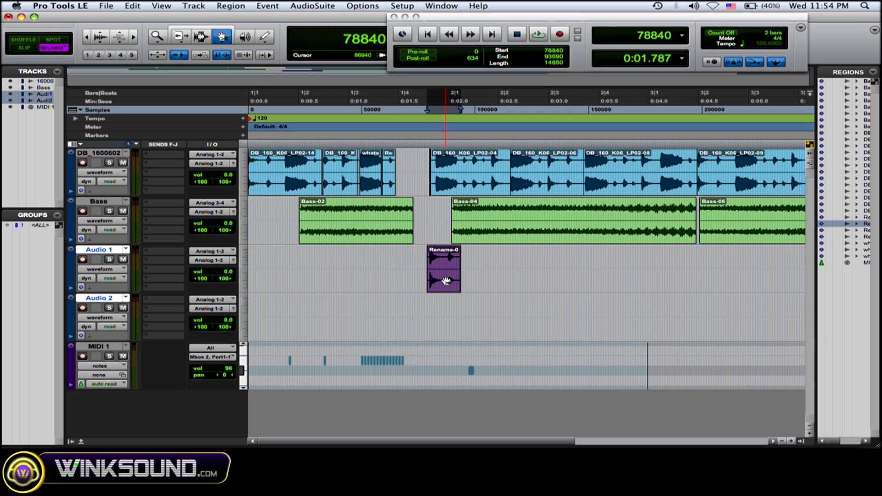
Slide Rename-0 later on Audio 1, then return it to the DB_1600602 gap at 65340
left_click_drag(446, 278, 458, 286)
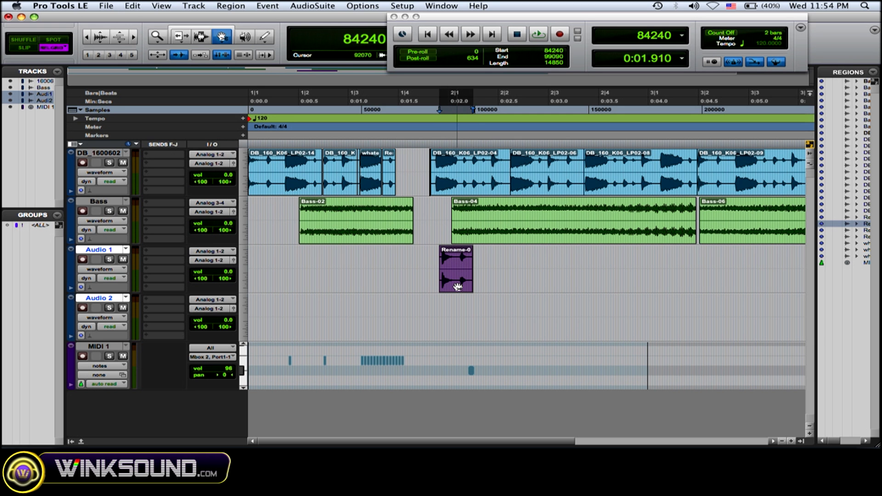
key("super+z")
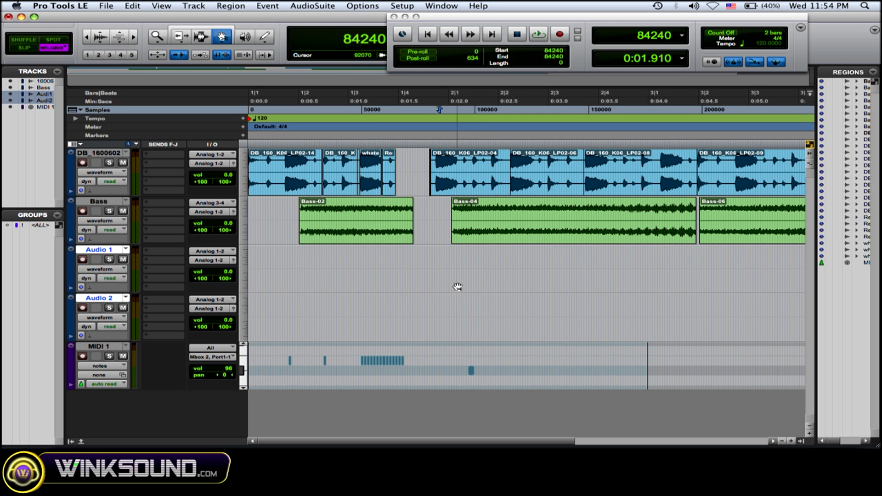
key("super+shift+z")
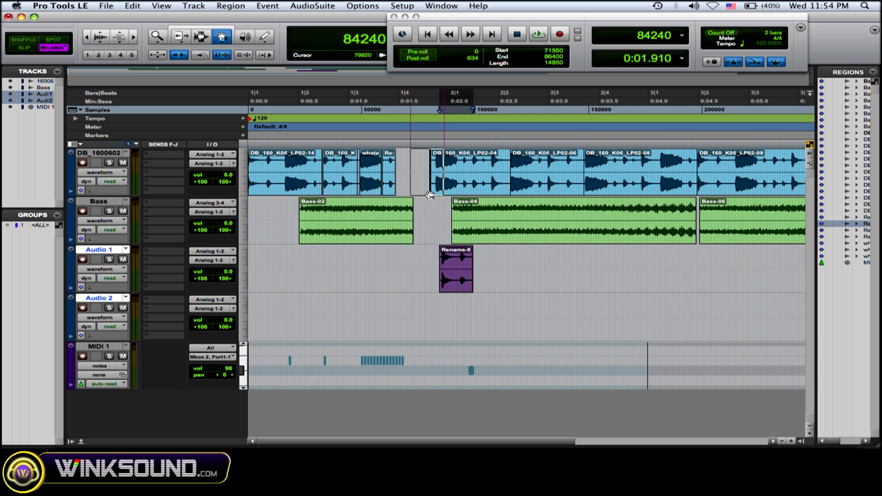
left_click(412, 184)
key("super+z")
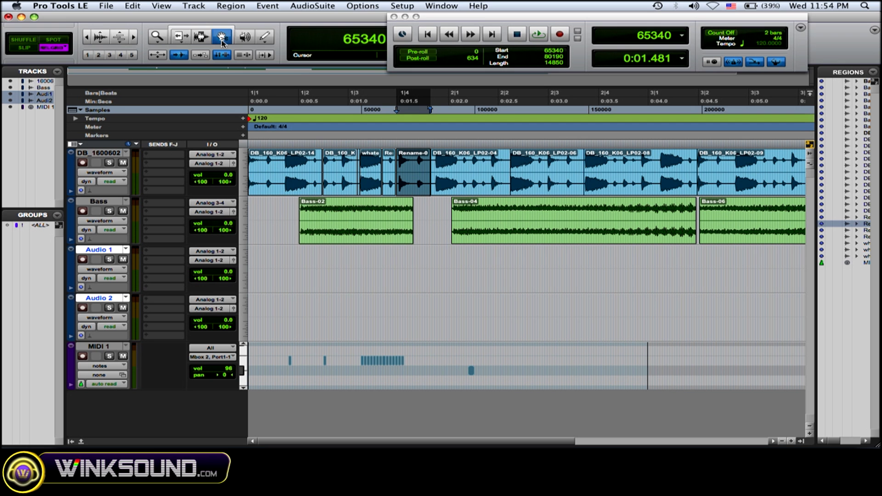
Set the Grabber to Object mode, select DB_160_K06_LP02-04 and drag it onto Audio 1 and back
left_click_drag(222, 38, 252, 75)
left_click(433, 215)
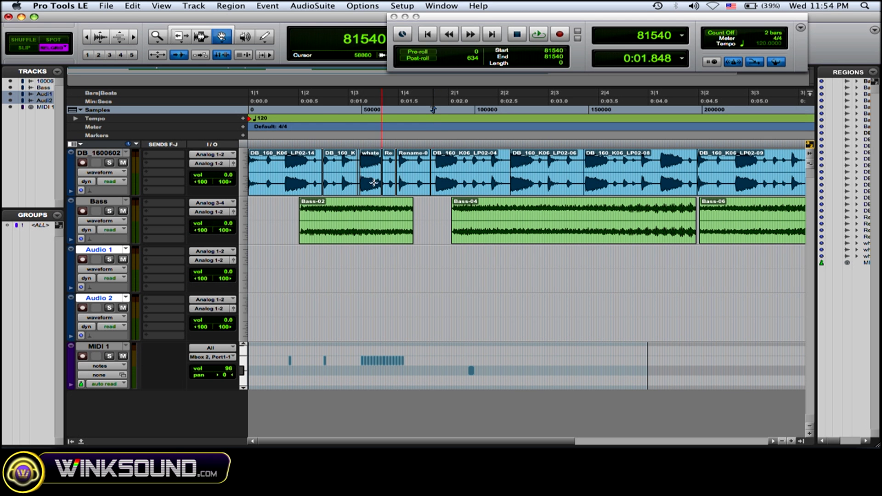
left_click(298, 163)
left_click(422, 173)
left_click(474, 177)
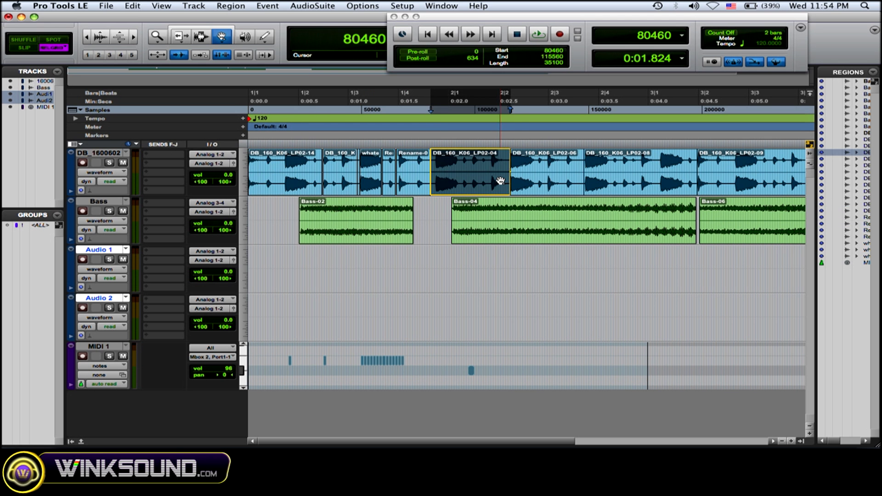
left_click(523, 220)
left_click(477, 172)
left_click_drag(461, 190, 513, 286)
left_click_drag(474, 186, 473, 187)
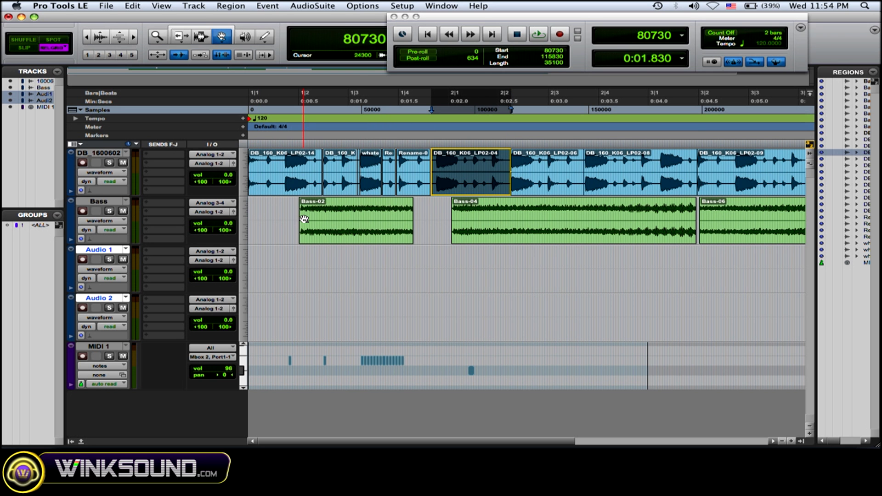
Keep Object mode and Command-click LP02-14, Bass-02, LP02-08 and Re into the LP02-04 selection
left_click(224, 38)
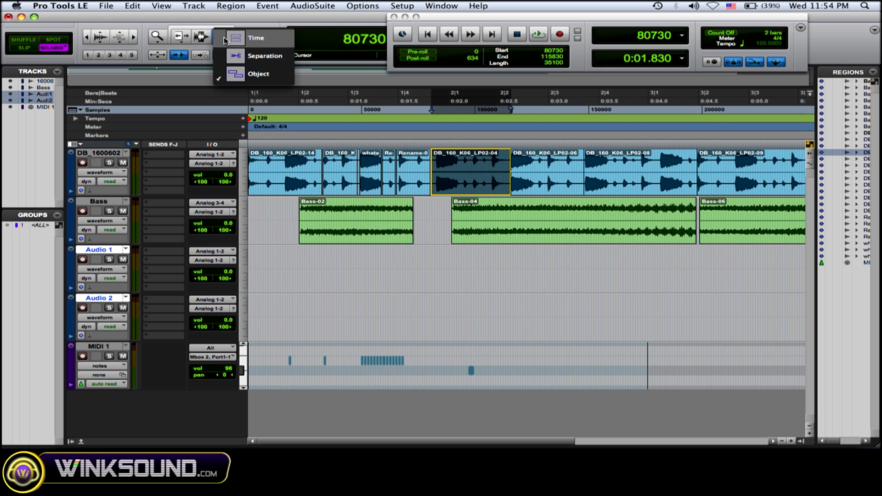
left_click(259, 77)
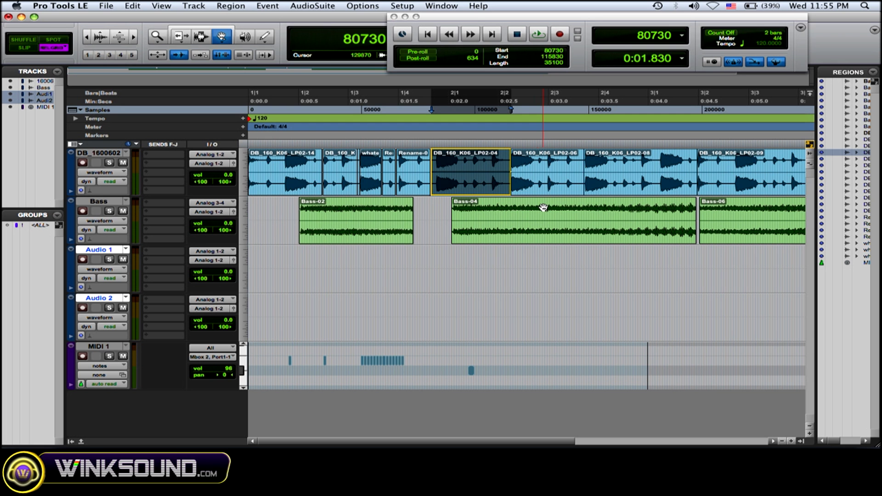
left_click(281, 180, "shift")
left_click(384, 223, "shift")
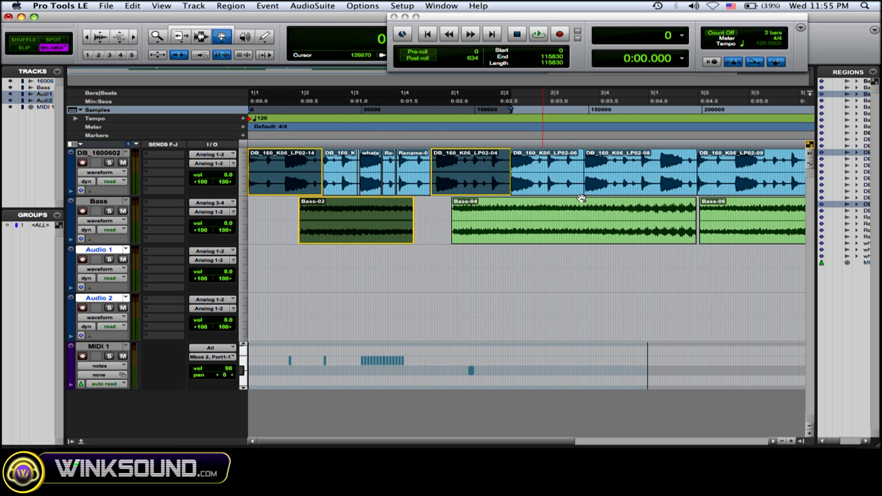
left_click(607, 179, "shift")
left_click(390, 176, "shift")
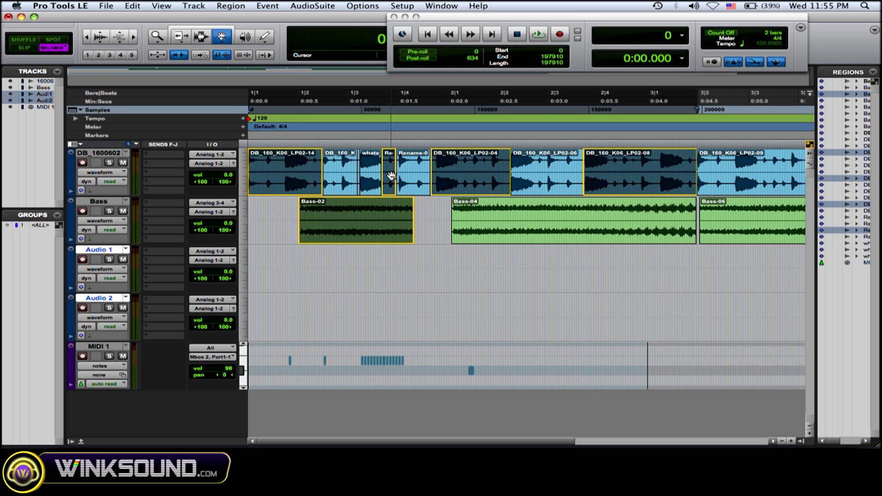
Delete and undo the grouped regions, then Option-drag copies onto Audio 1 and Audio 2
key("Delete")
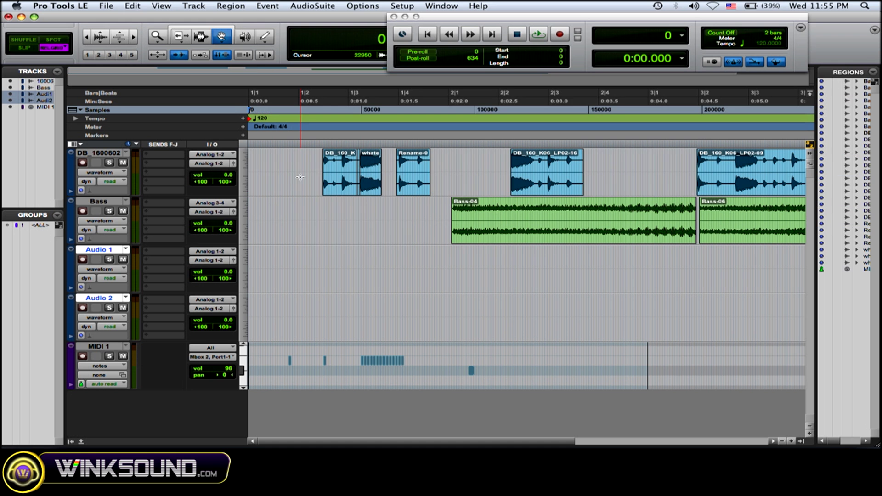
key("super+z")
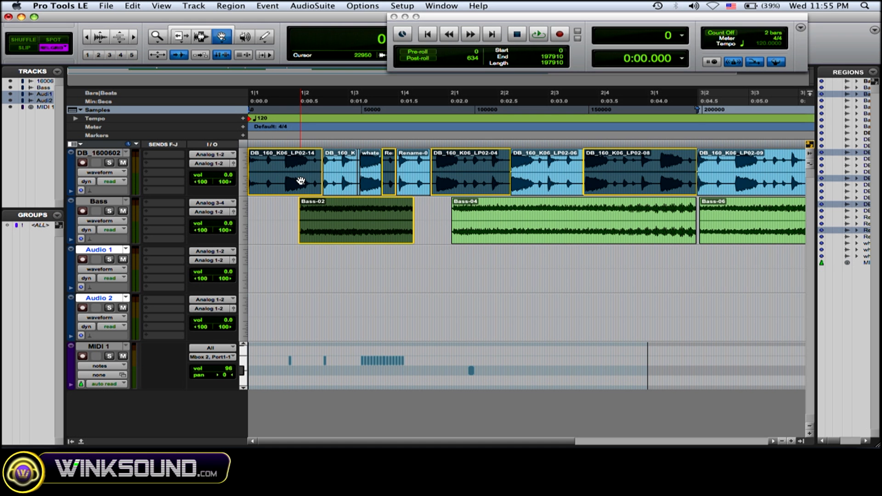
left_click_drag(300, 180, 322, 273)
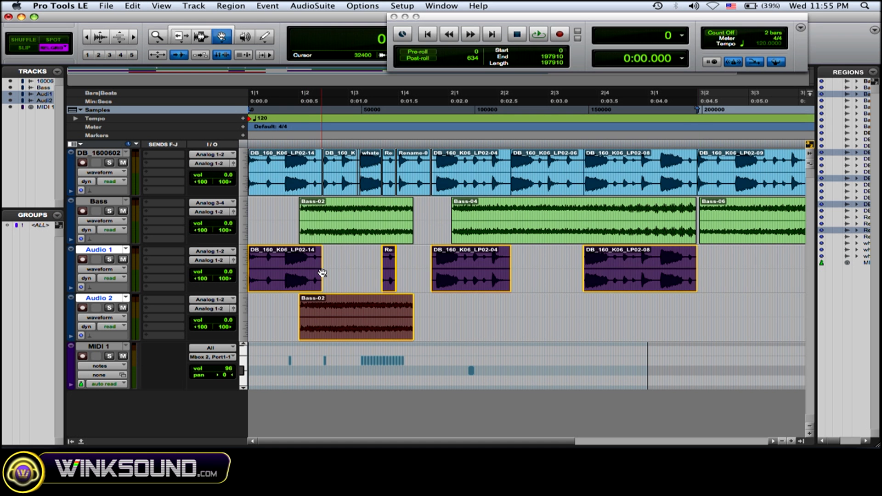